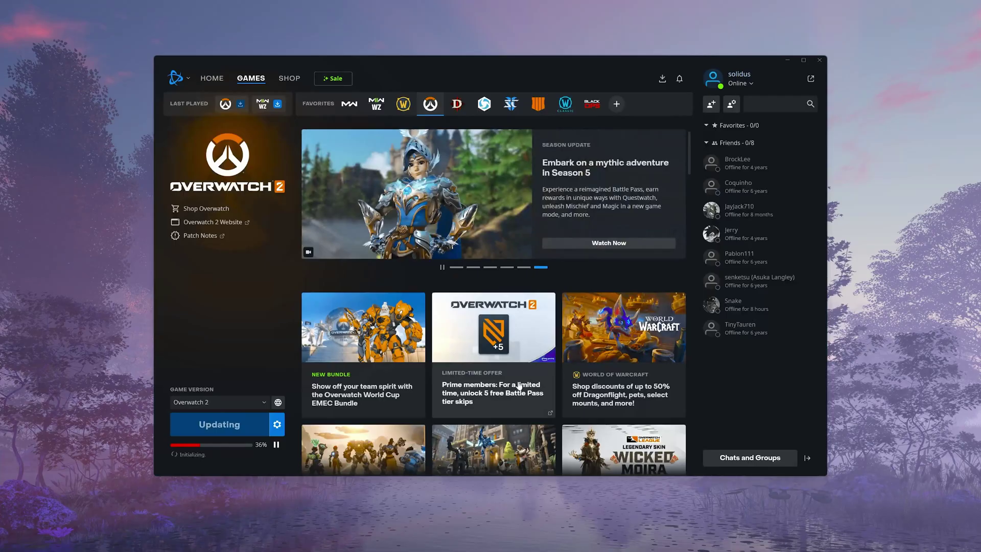
Pause the Overwatch 2 update at 37% and peek at the download region list.
left_click(276, 445)
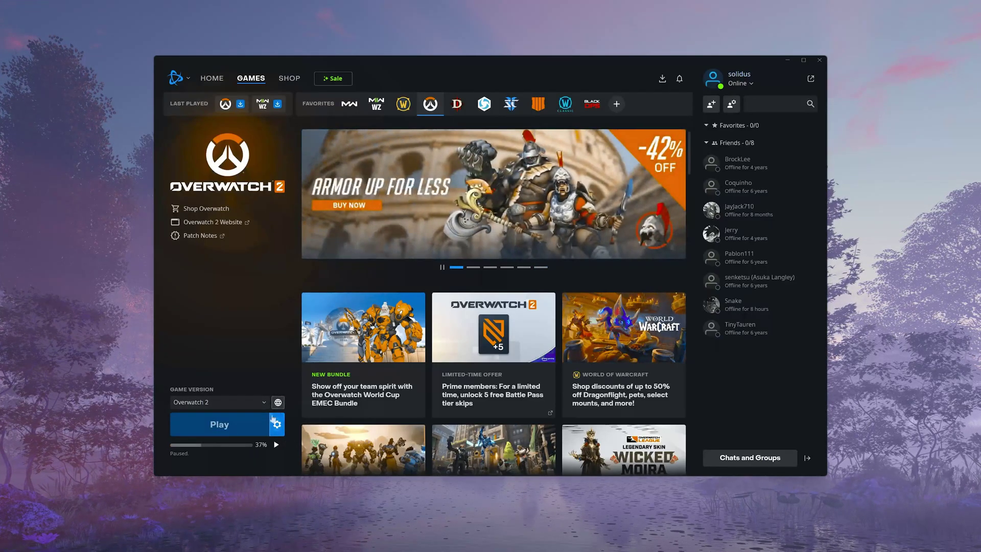
left_click(278, 404)
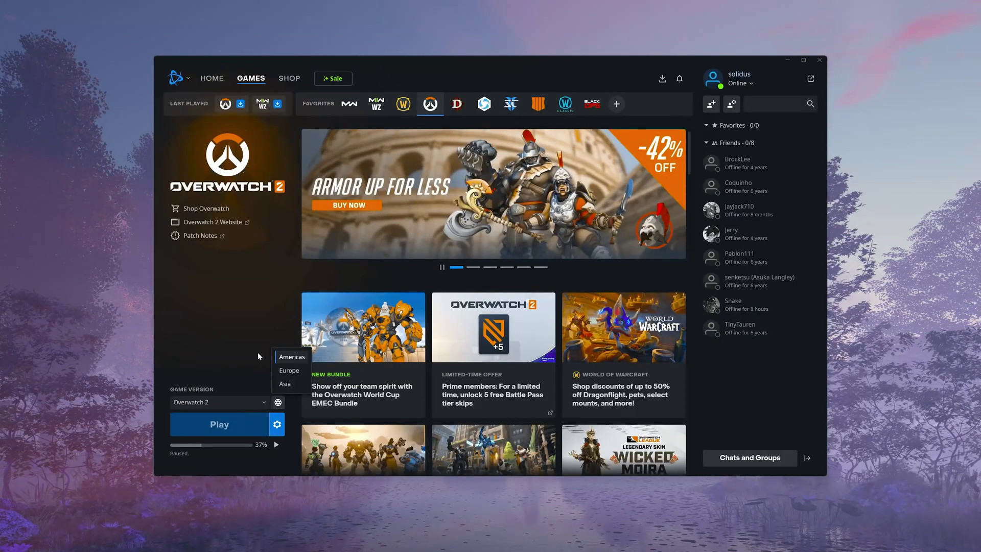
left_click(258, 356)
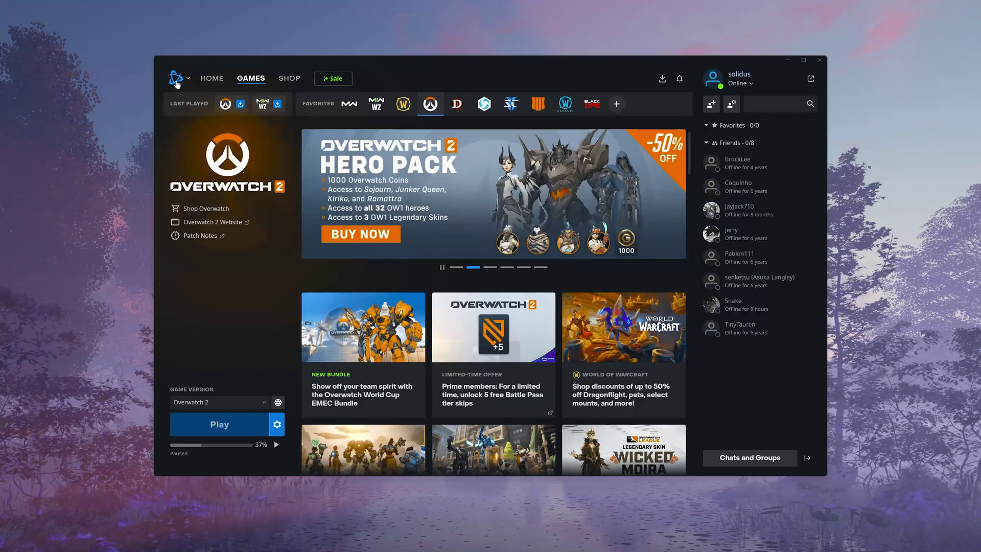
In Settings > Downloads, uncheck Limit download bandwidth and return to the game page.
left_click(180, 84)
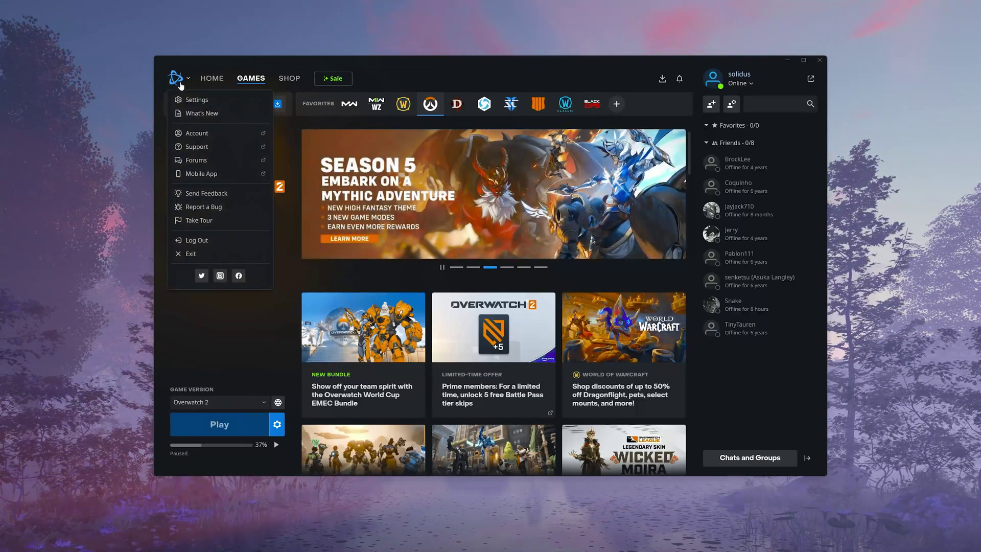
left_click(210, 100)
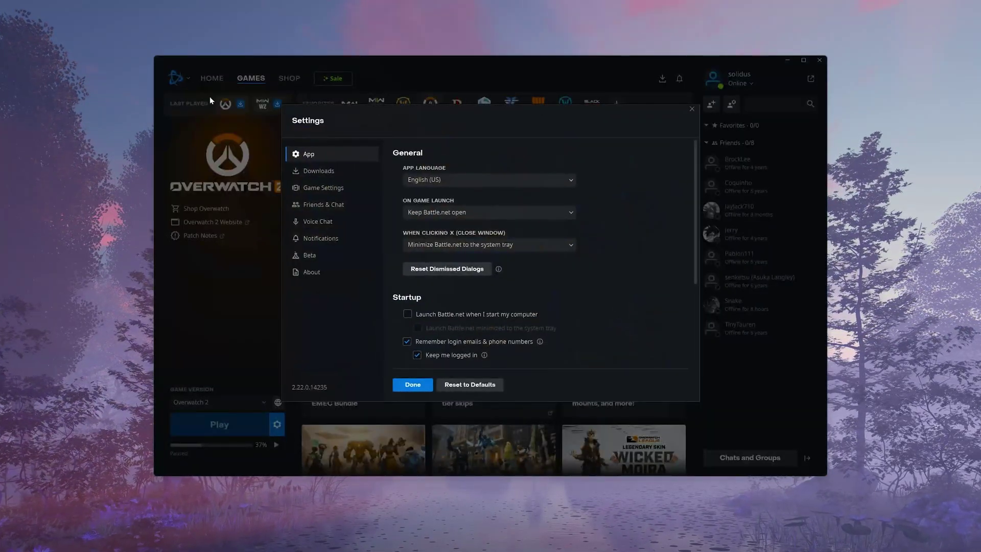
left_click(321, 172)
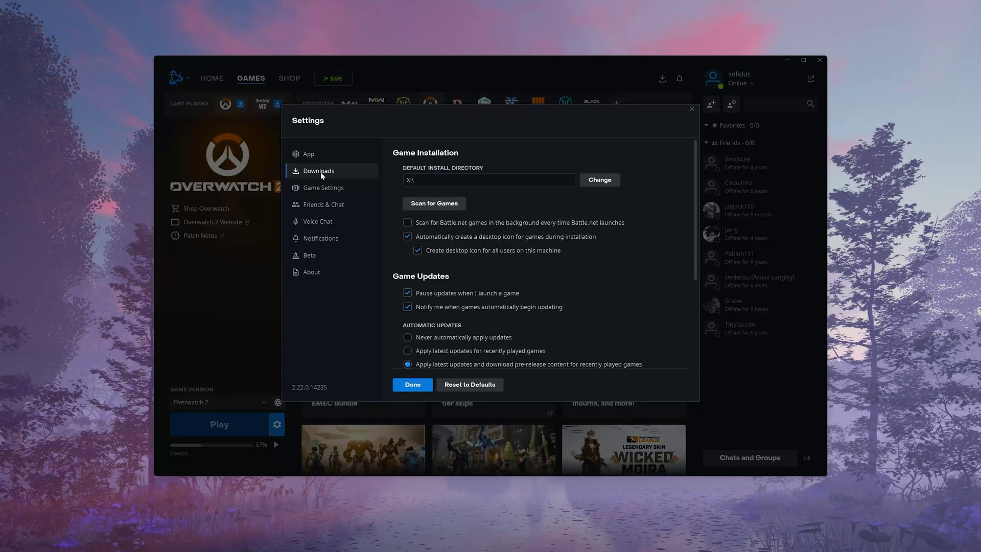
scroll(605, 240, "down", 1)
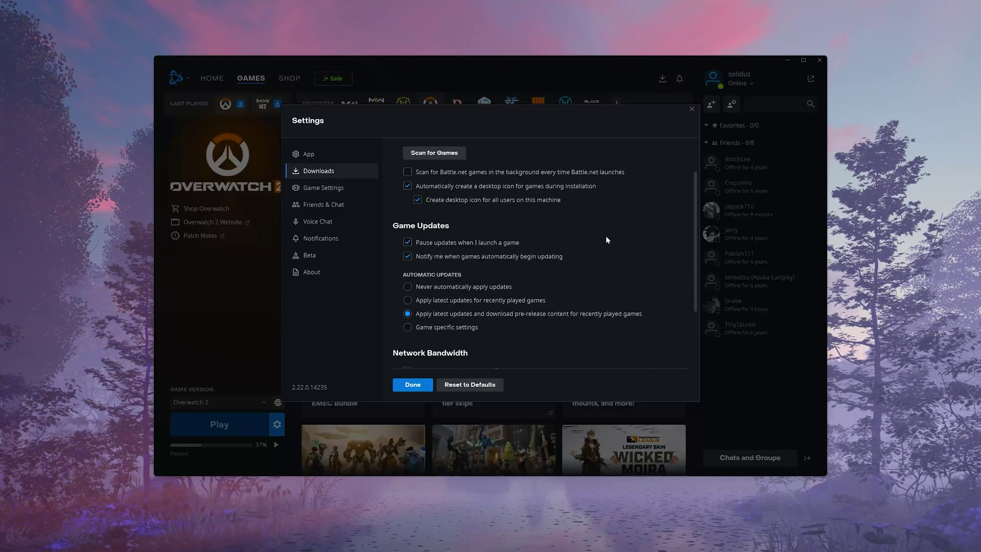
scroll(605, 239, "down", 2)
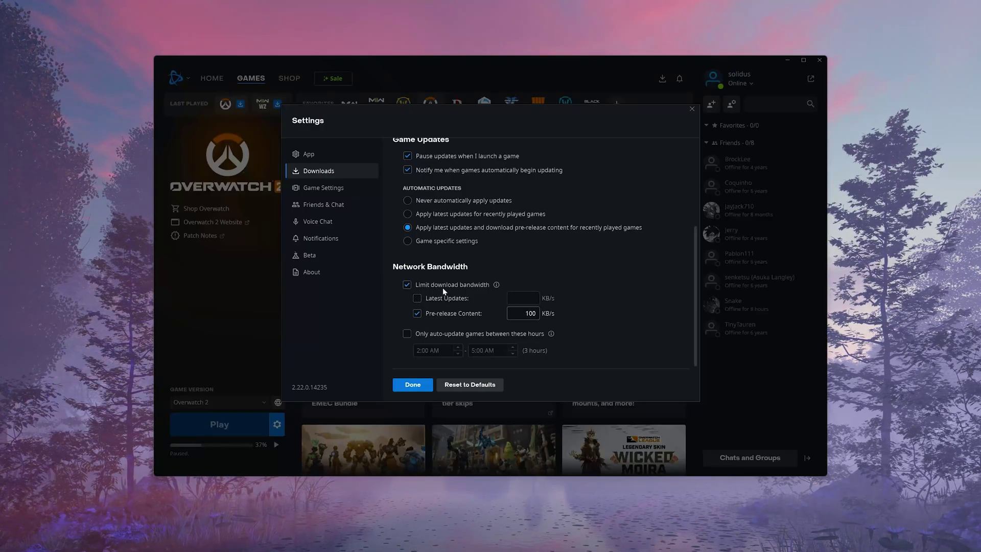
left_click(407, 284)
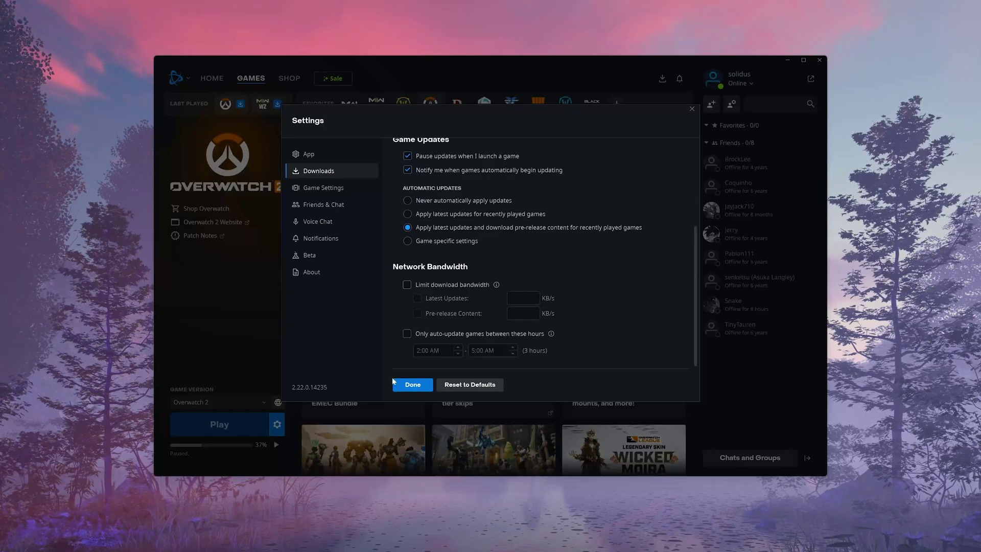
left_click(412, 384)
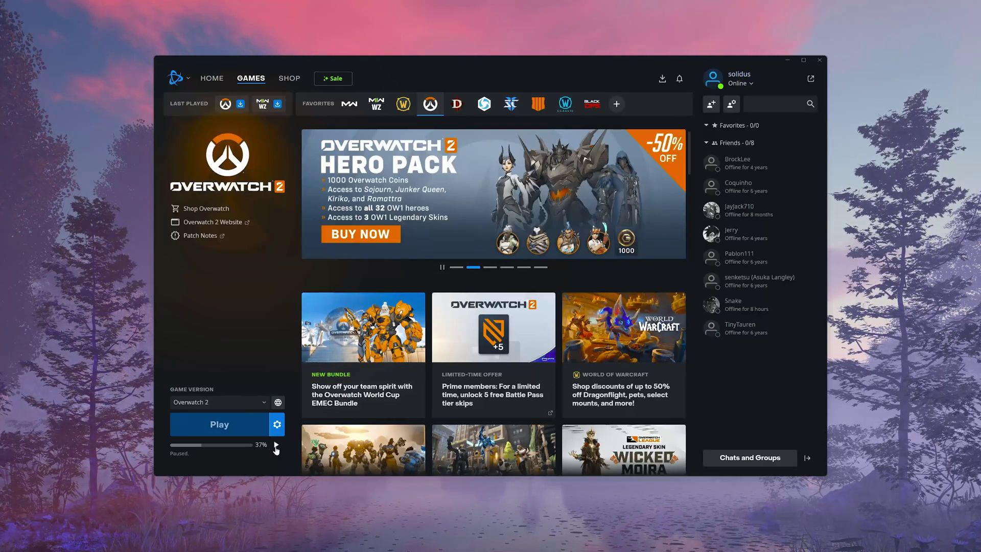
Resume the paused Overwatch 2 download.
left_click(276, 443)
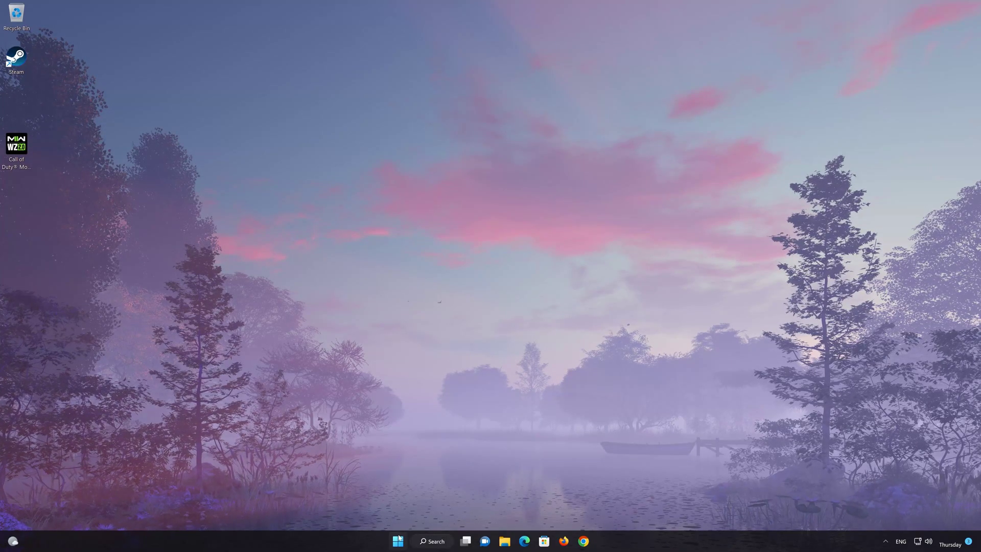
Launch Control Panel from Start search and go to Network and Internet.
left_click(397, 541)
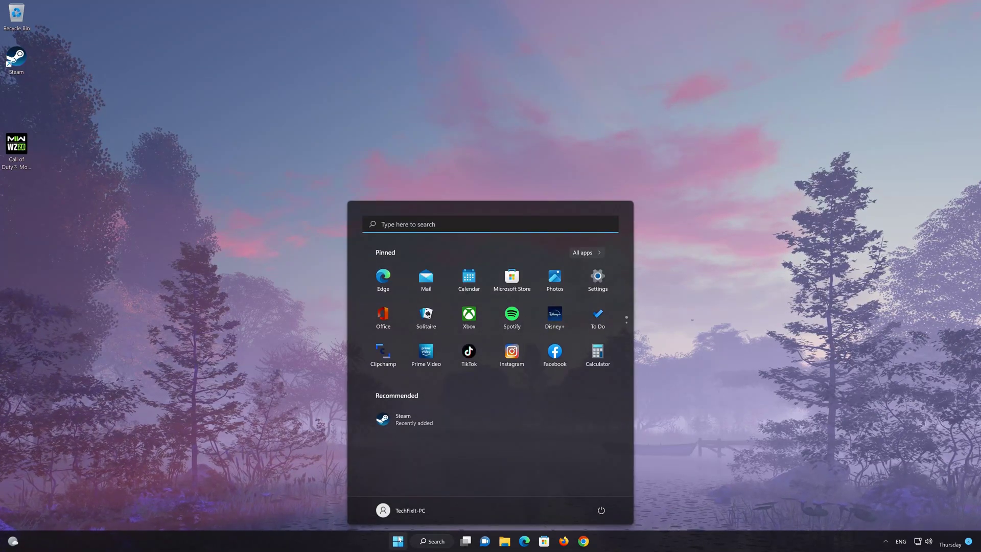
type("control")
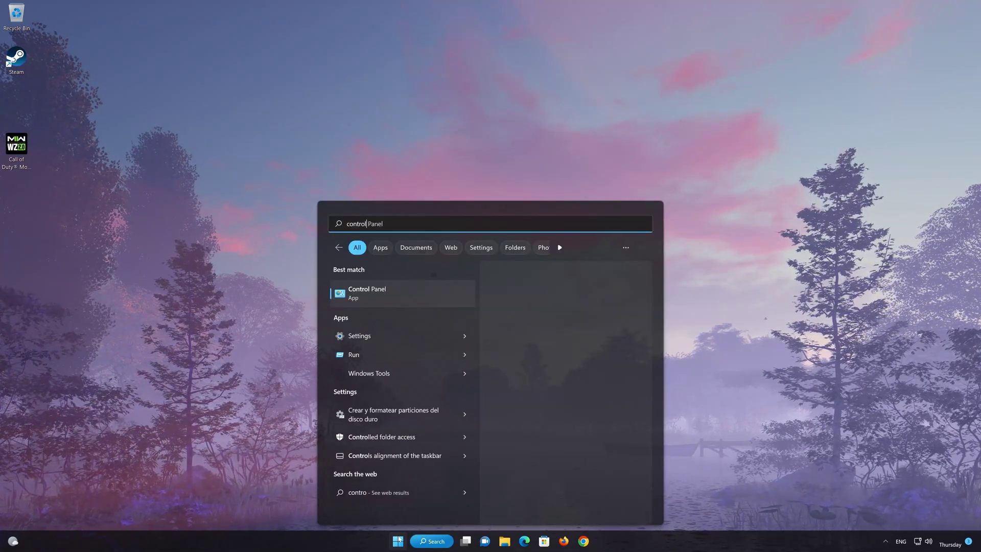
type(" panel")
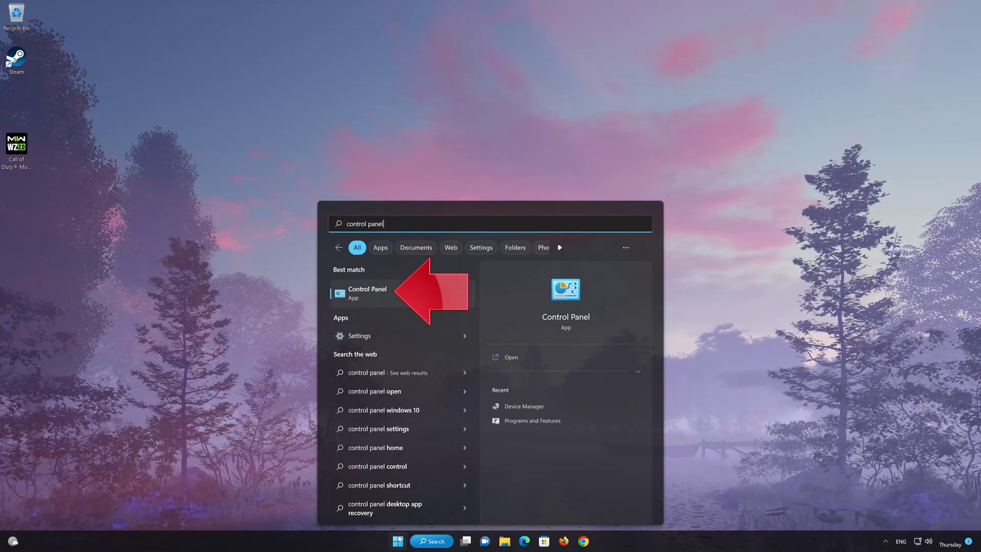
left_click(395, 294)
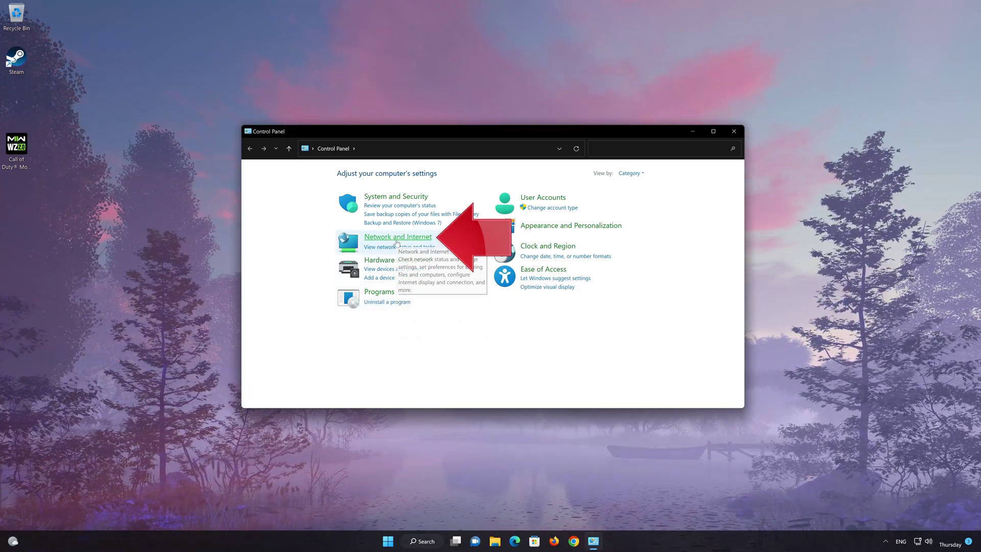
left_click(403, 238)
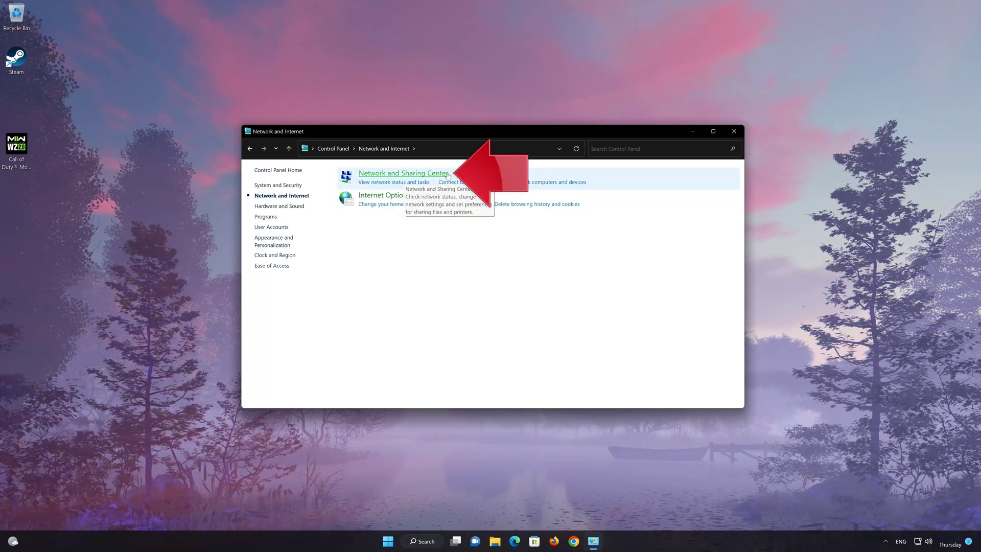
From Network and Sharing Center, reach Ethernet0's Internet Protocol Version 4 properties.
left_click(414, 179)
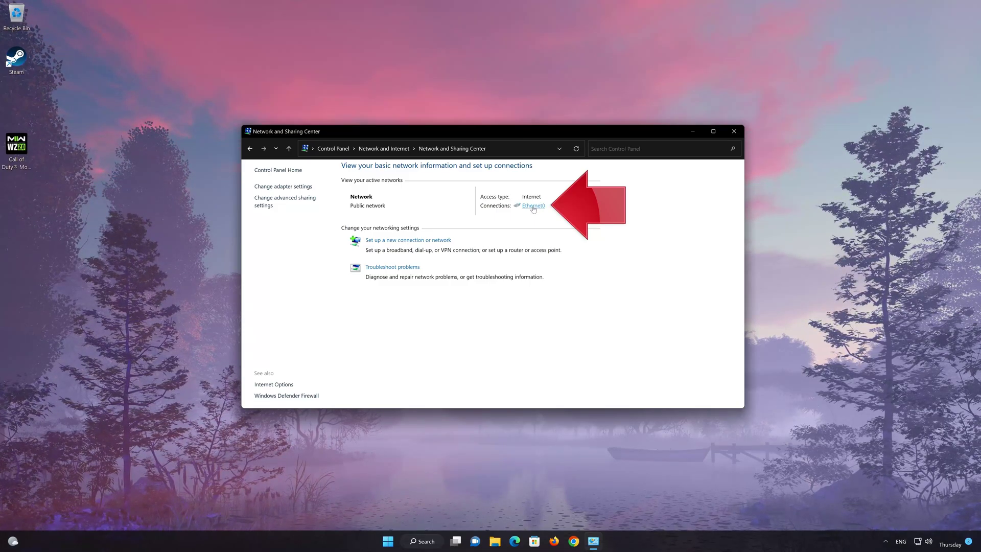
left_click(533, 206)
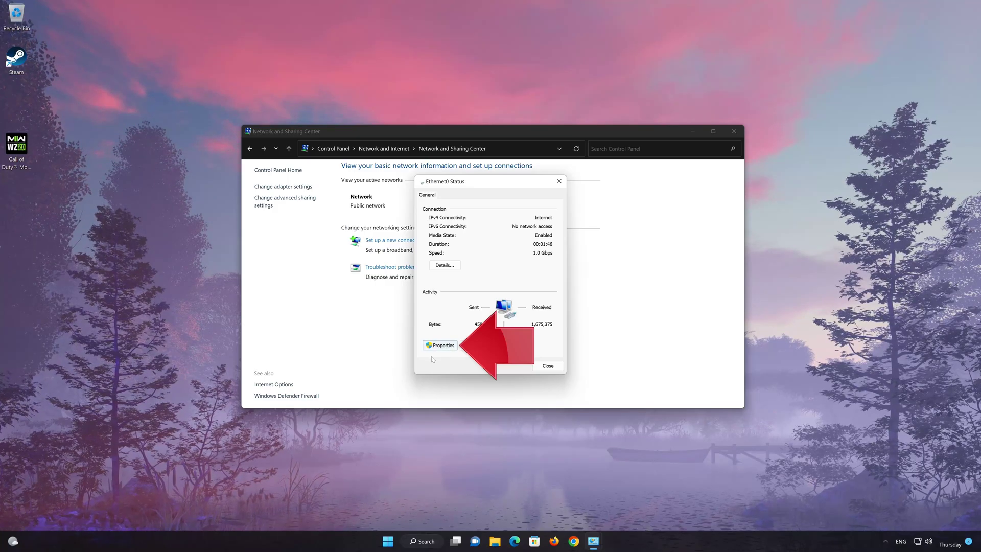
left_click(441, 346)
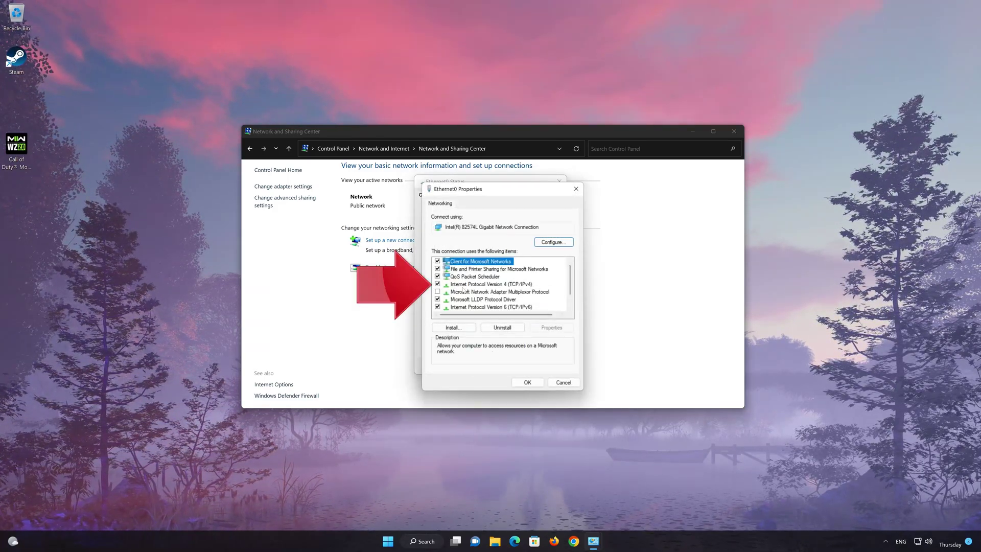
left_click(532, 285)
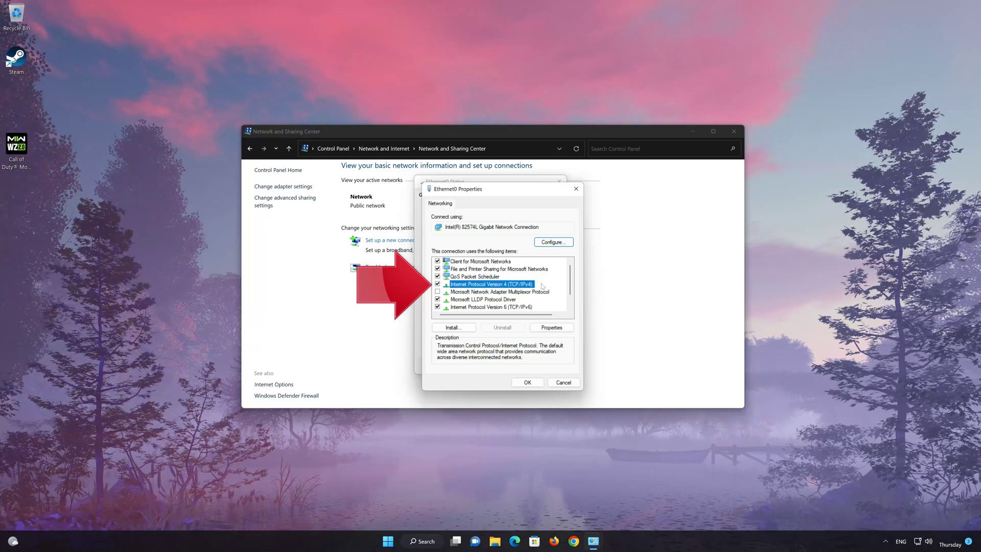
left_click(551, 327)
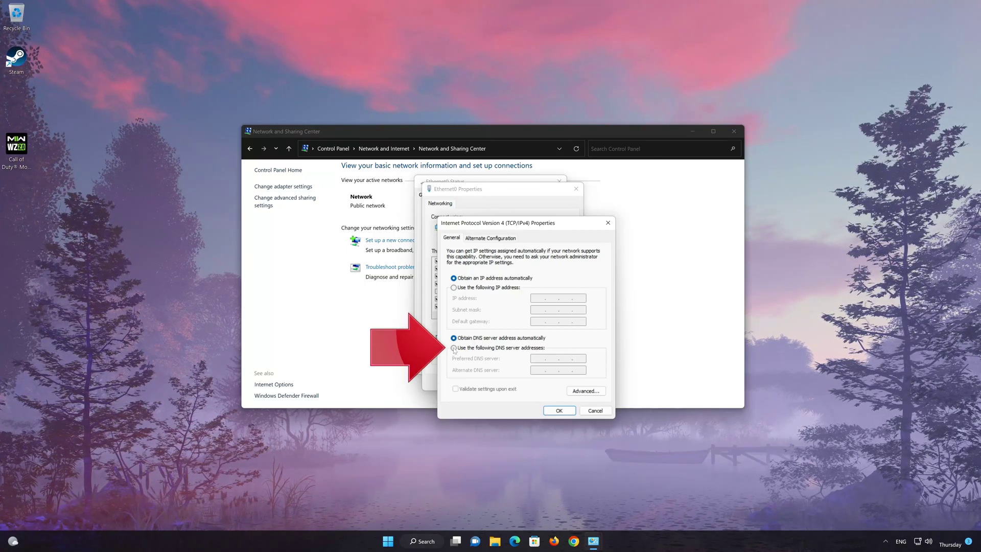
Set Ethernet0's DNS servers to 8.8.8.8 and 8.8.4.4, confirm, and close the network windows.
left_click(454, 347)
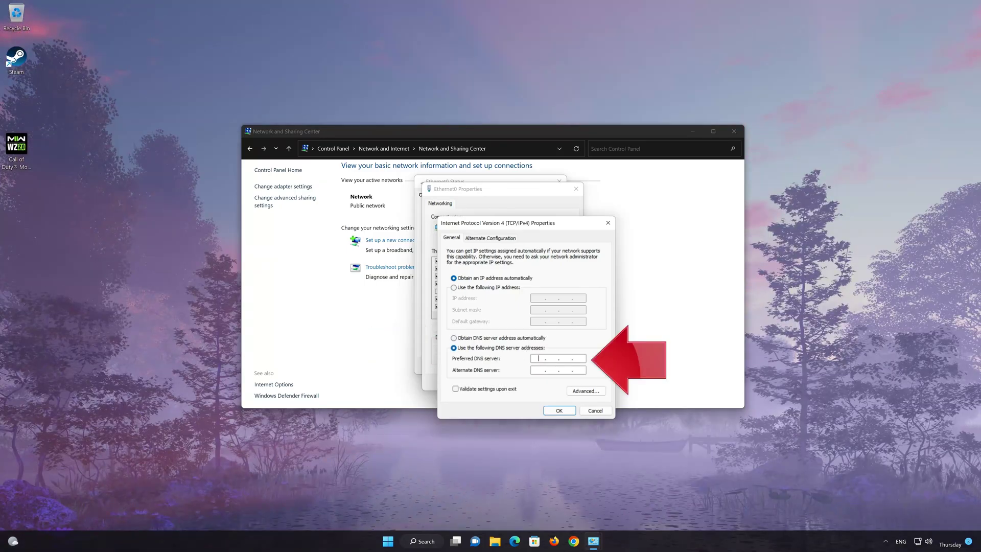
left_click(538, 357)
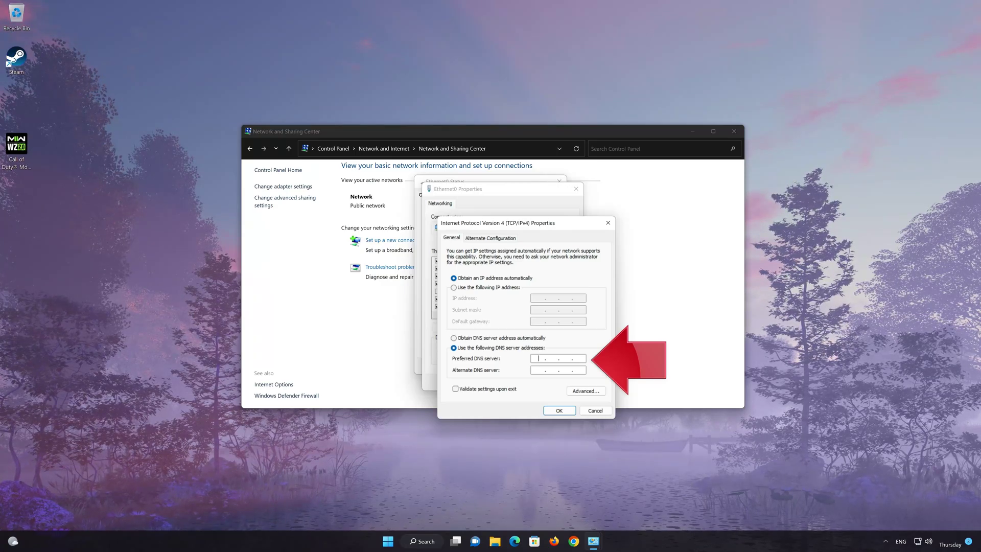
type("8.8")
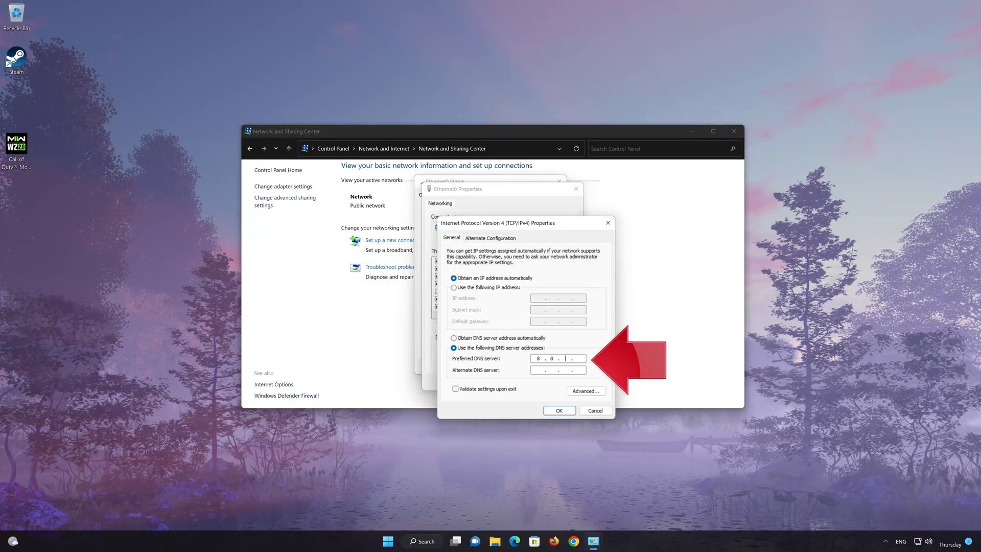
type(".8.8")
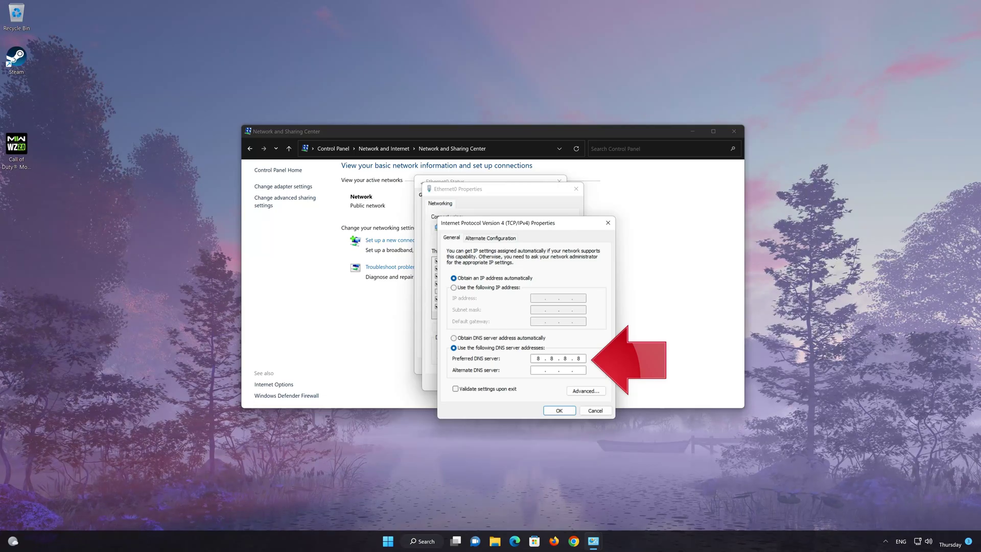
key("Tab")
type("8.8")
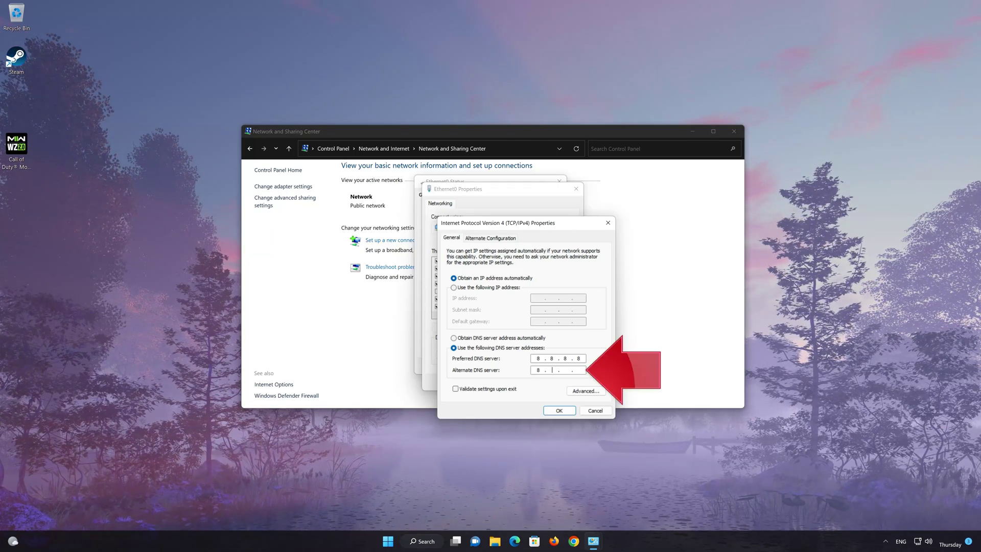
type(".4")
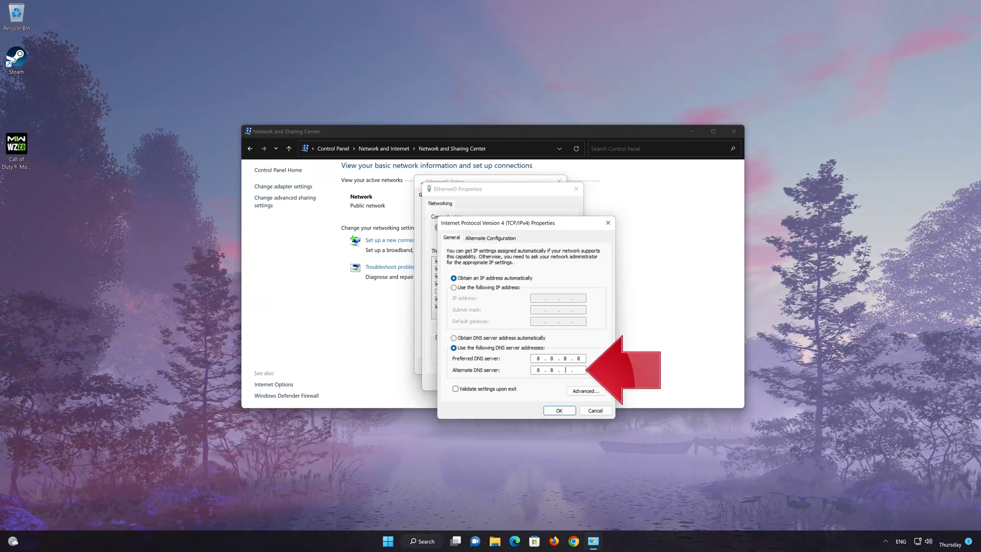
type(".4")
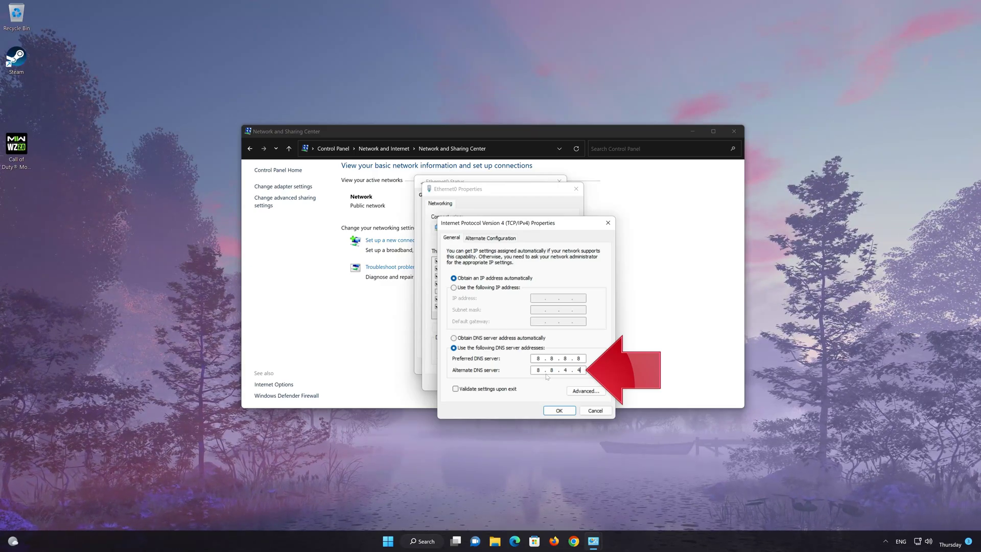
left_click(563, 409)
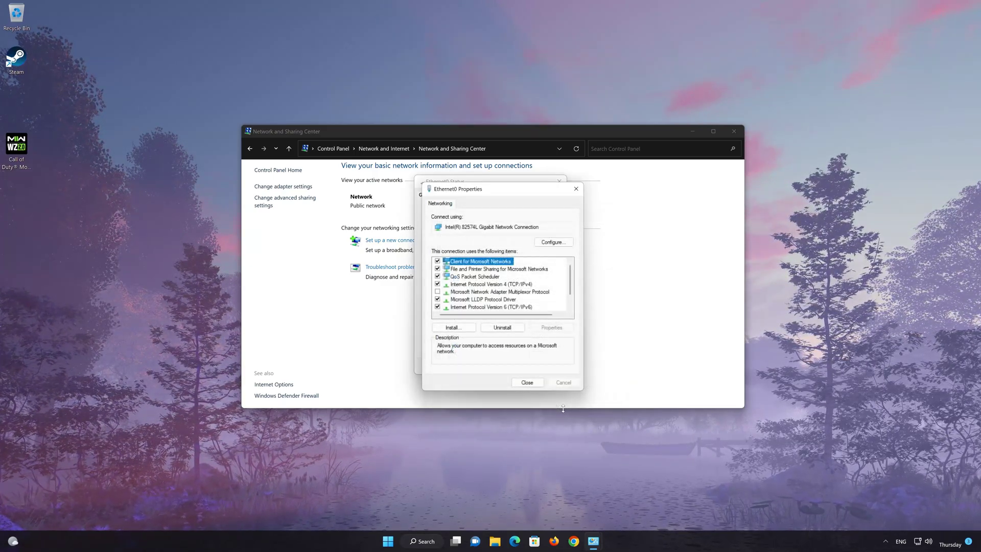
left_click(528, 383)
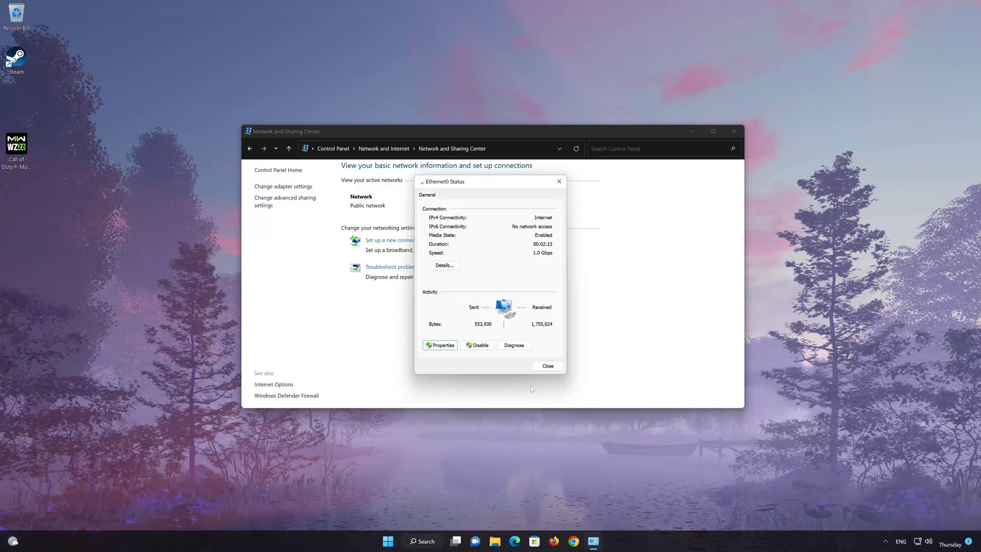
left_click(548, 367)
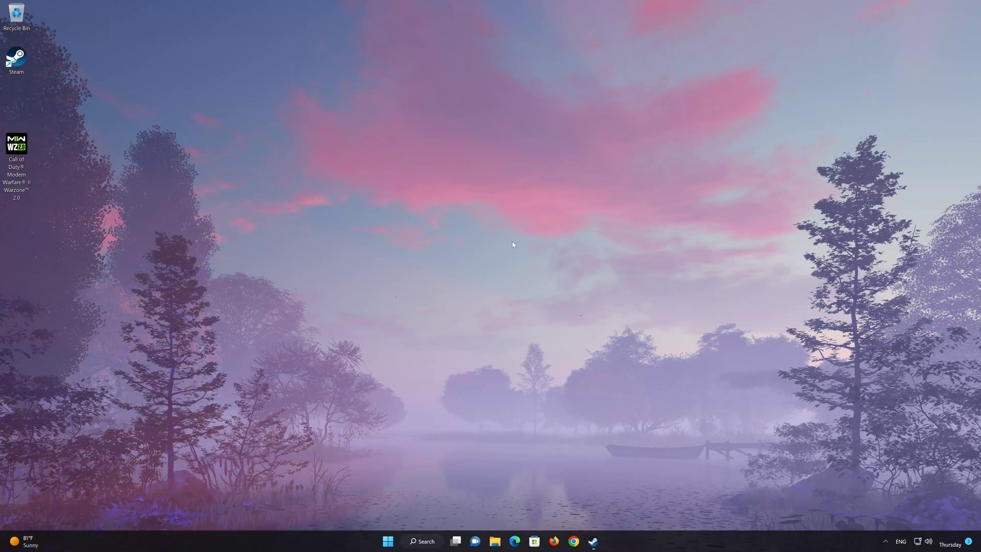
From the Start right-click menu, go to Settings > Network & internet > Advanced network settings.
right_click(388, 542)
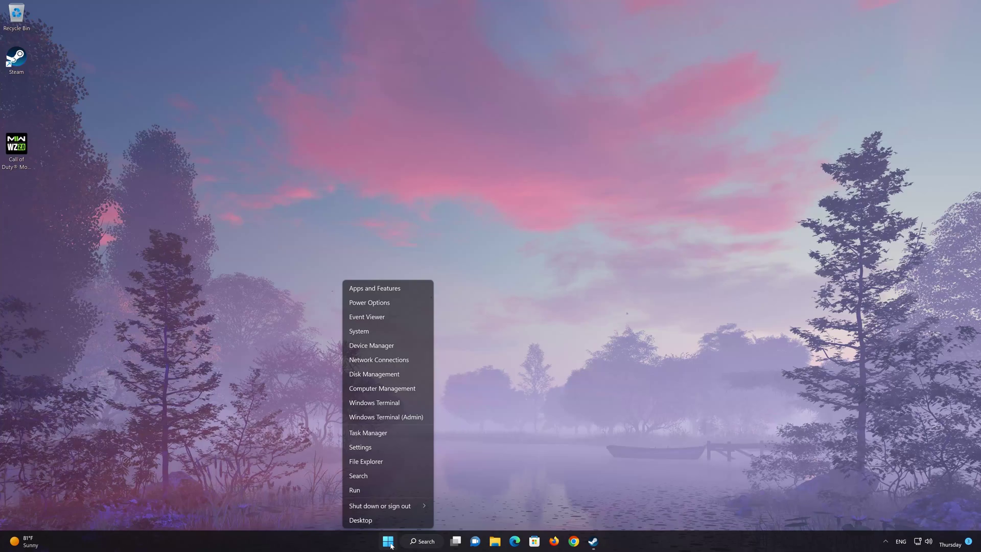
left_click(387, 449)
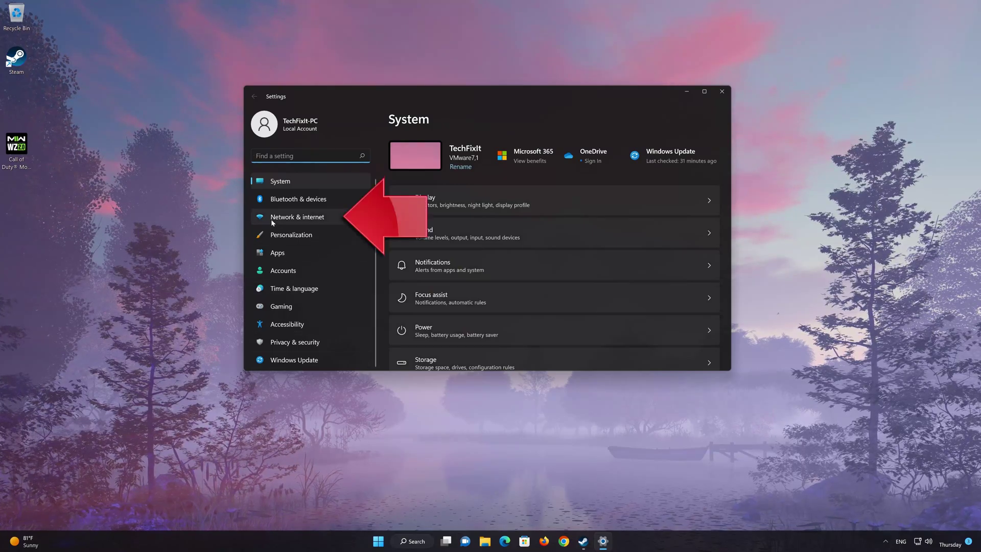
left_click(308, 220)
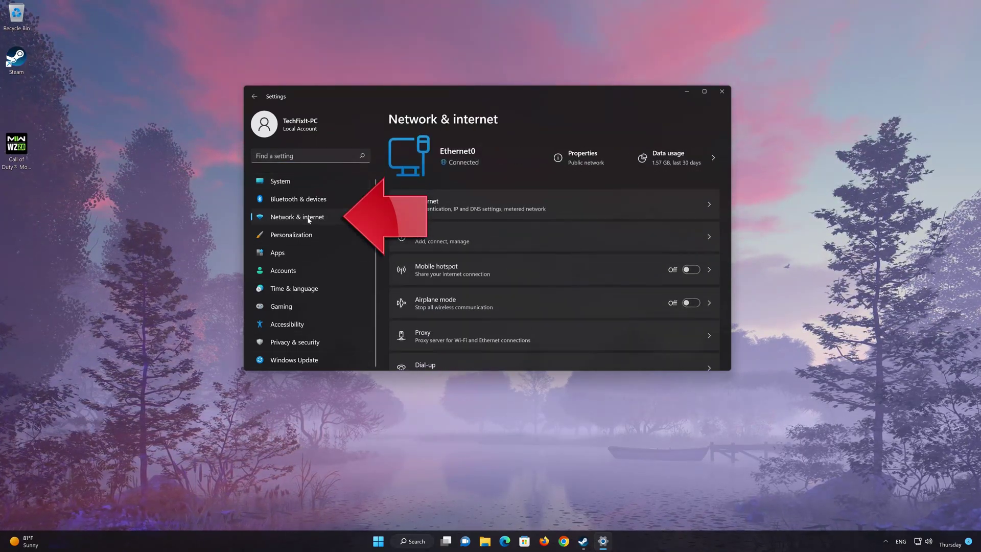
scroll(563, 229, "down", 2)
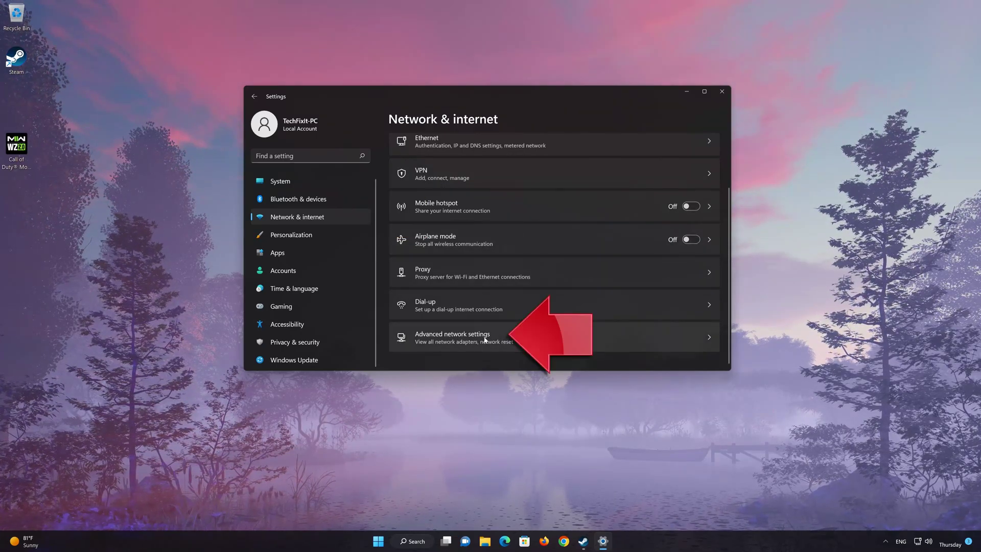
left_click(709, 339)
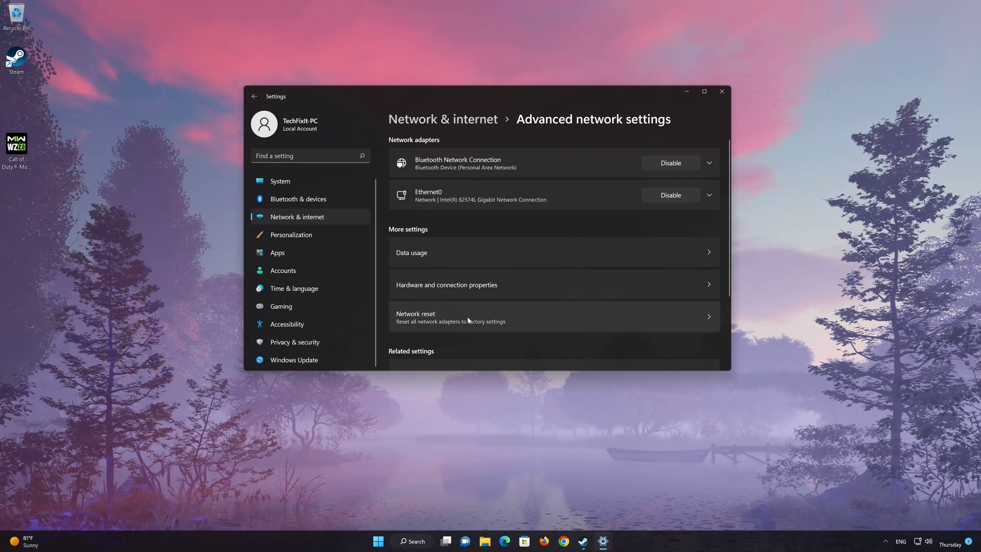
Run Network reset with Reset now, confirm it, and dismiss the five-minute sign-out notice.
left_click(494, 318)
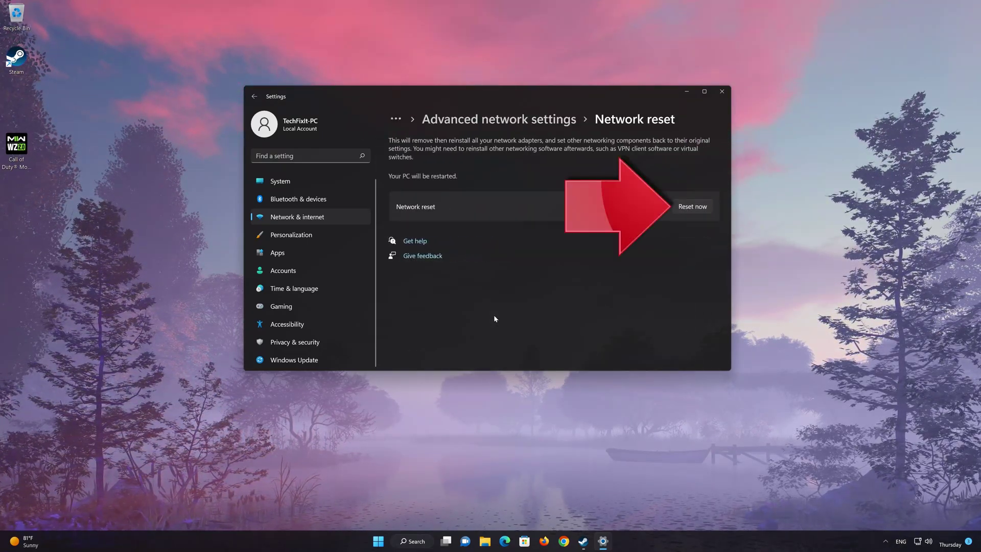
left_click(692, 207)
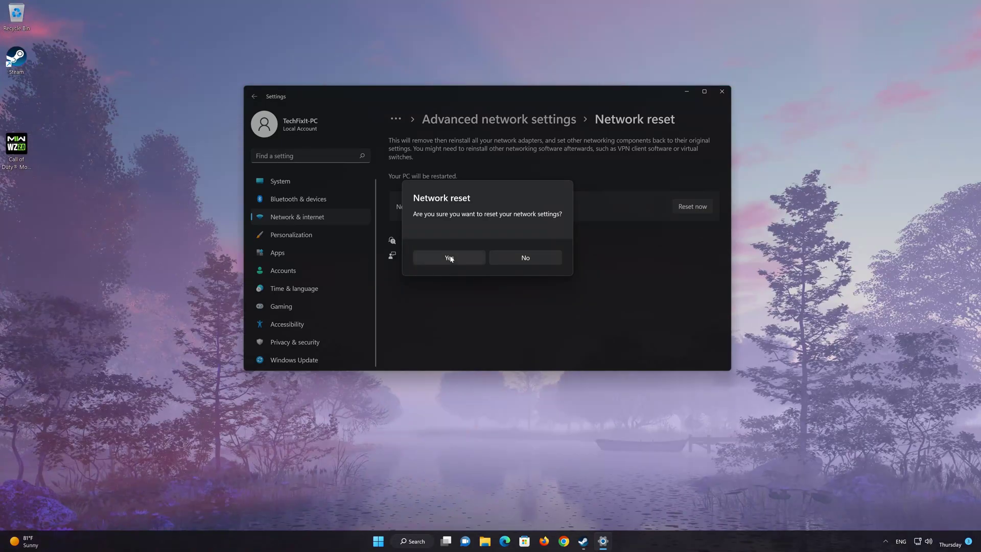
left_click(451, 258)
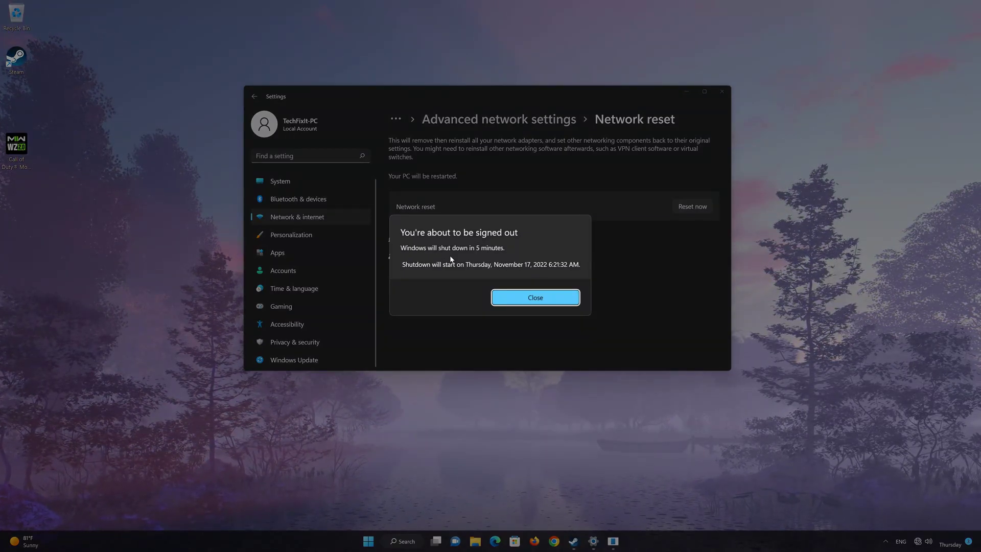
left_click(535, 297)
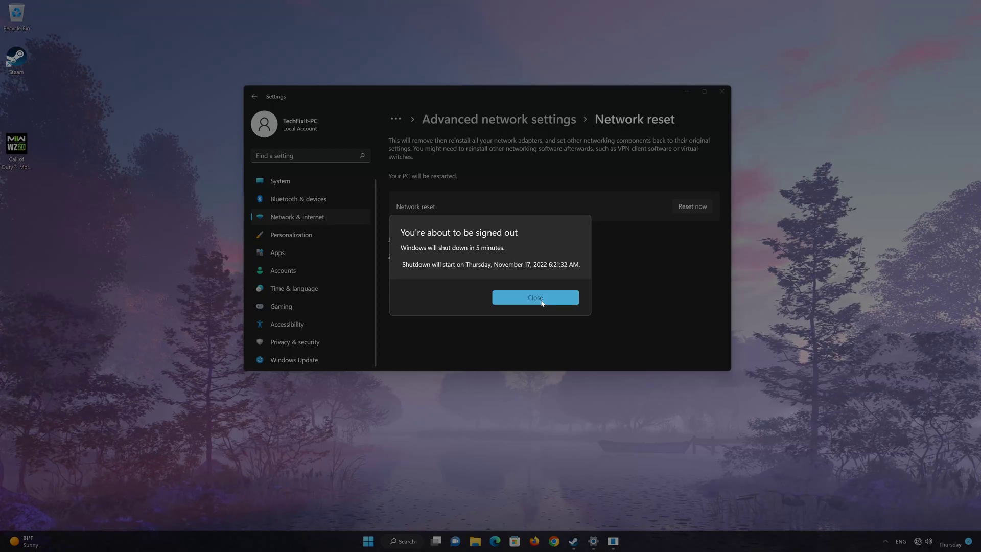
Close Settings and bring up the Start menu's power options to restart.
left_click(721, 91)
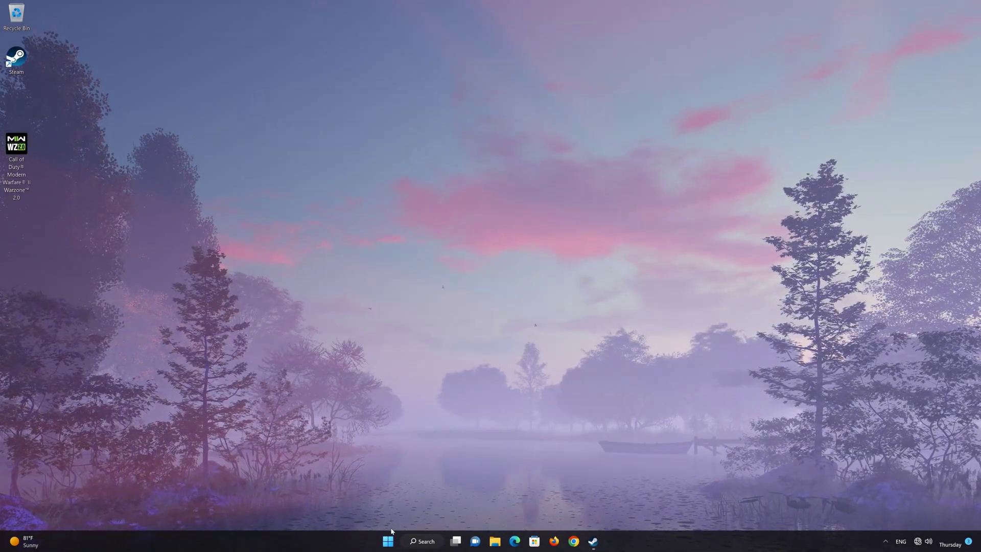
left_click(389, 540)
left_click(600, 510)
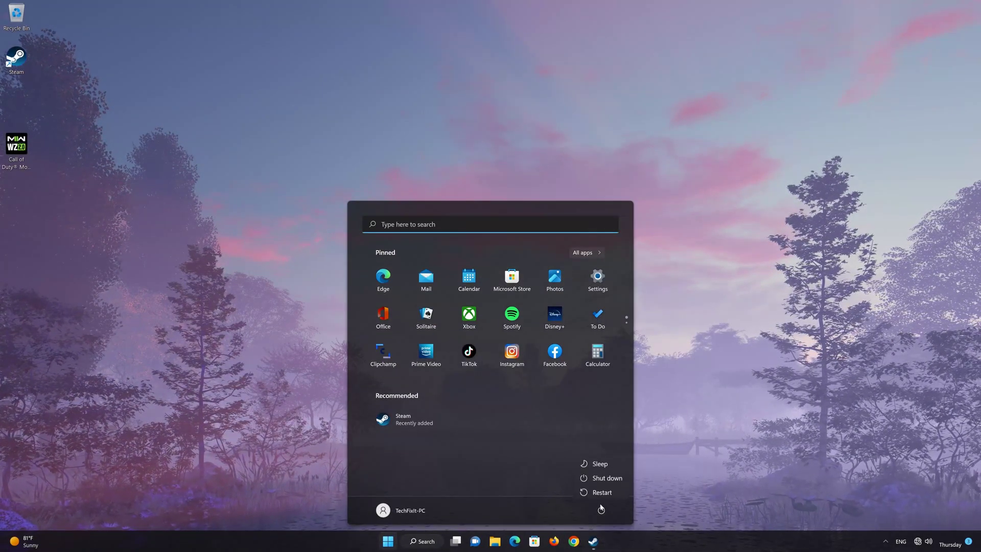